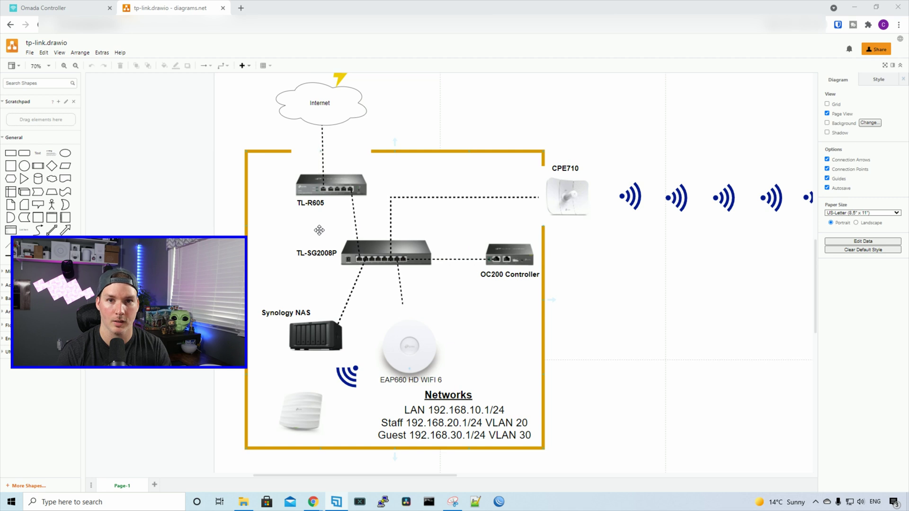
- Go to Settings > Wireless Networks and start creating a new wireless network
{"action": "scroll", "coordinate": [274, 87], "scroll_direction": "down", "scroll_amount": 2}
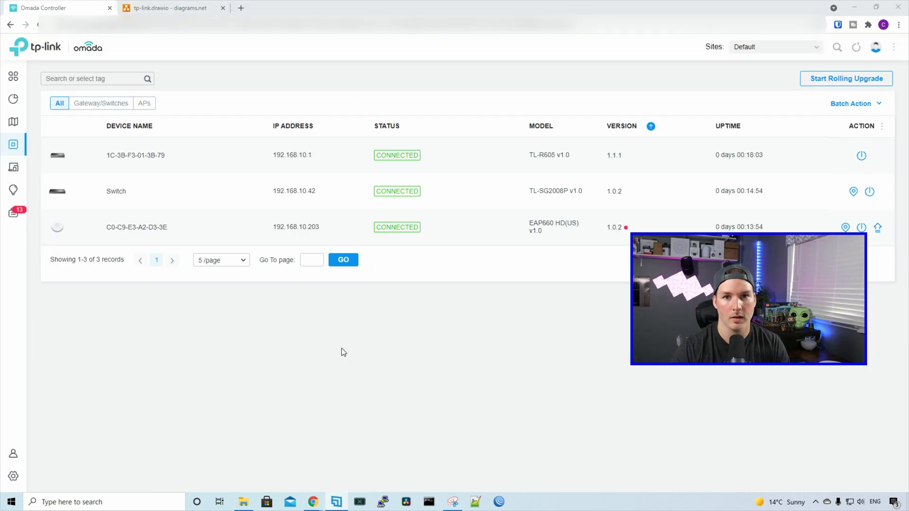
{"action": "left_click", "coordinate": [13, 476]}
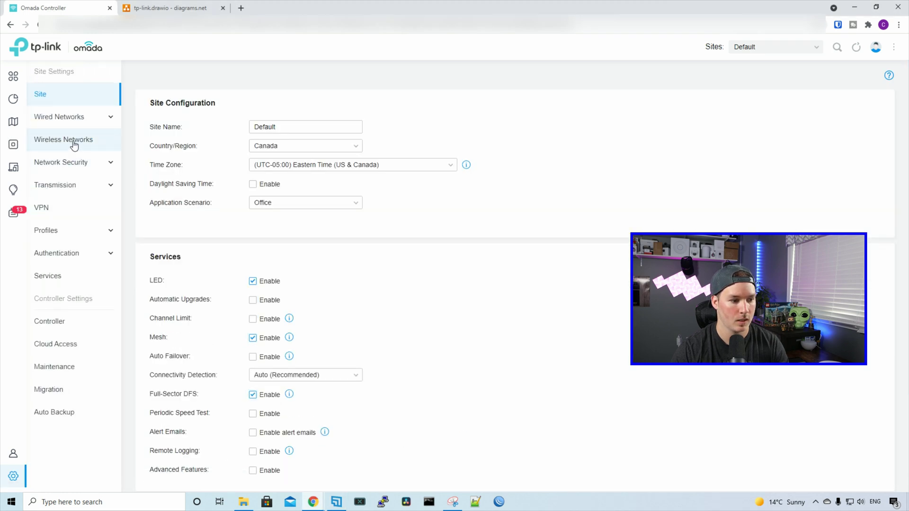
{"action": "left_click", "coordinate": [79, 143]}
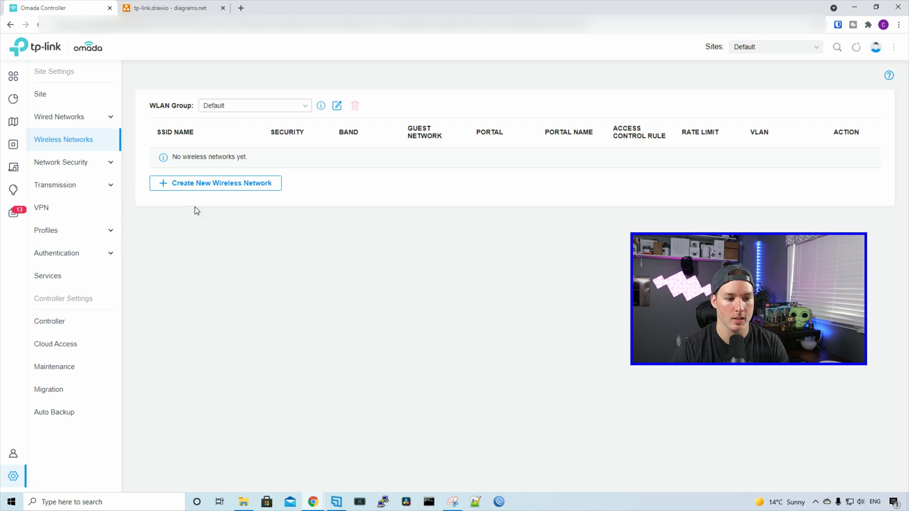
{"action": "left_click", "coordinate": [212, 188]}
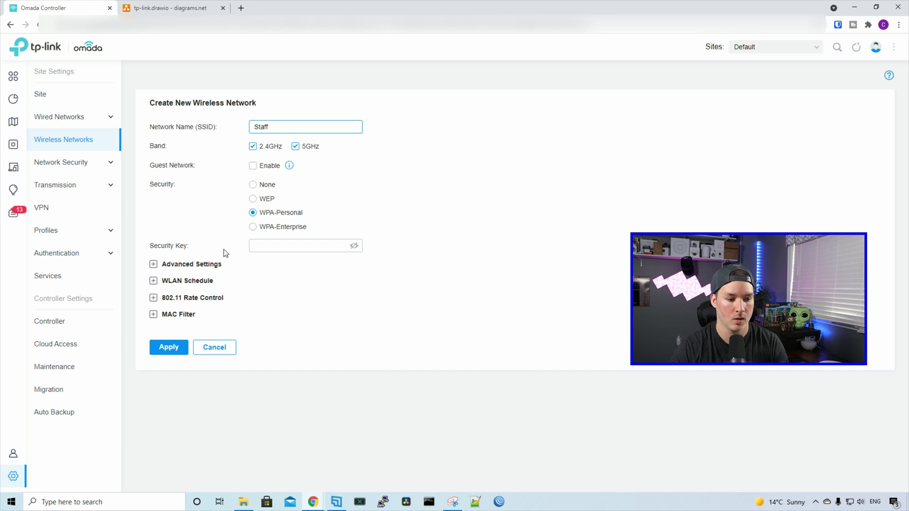
- Set up the Staff SSID on 2.4GHz and 5GHz with a WPA-Personal security key
{"action": "left_click", "coordinate": [261, 246]}
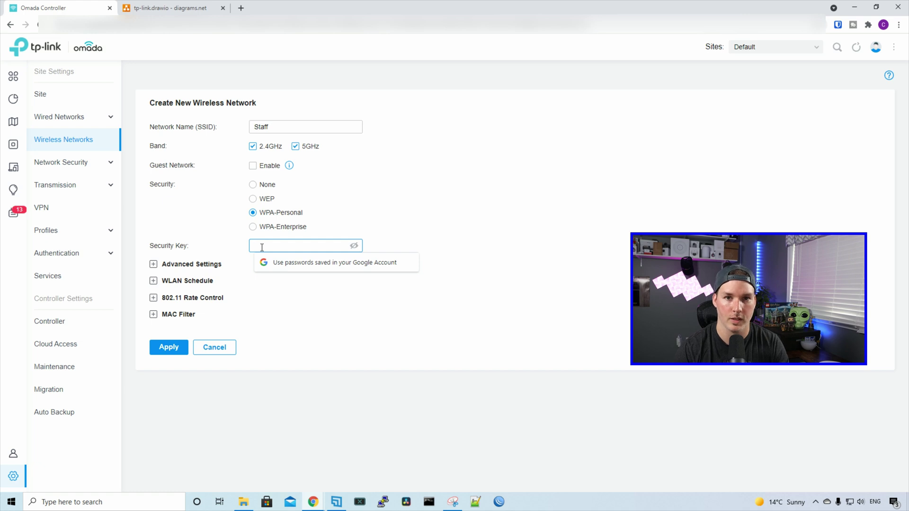
{"action": "type", "text": "••"}
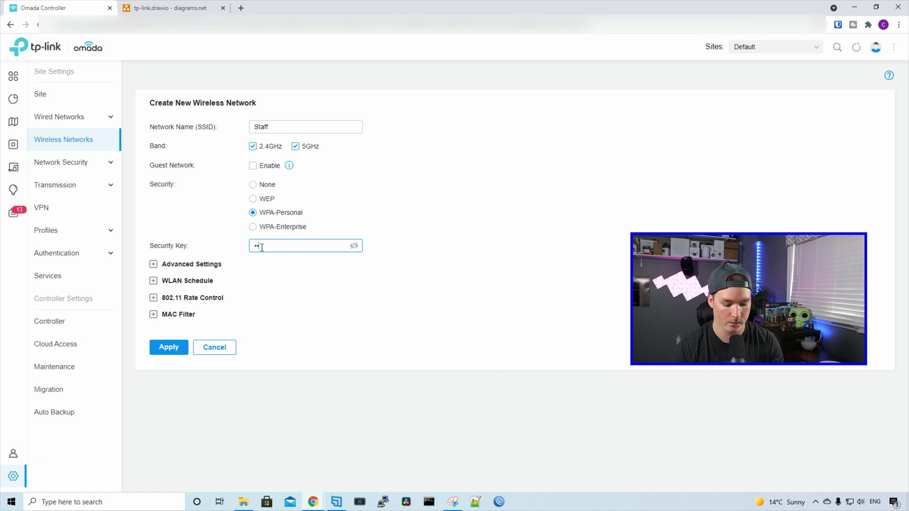
{"action": "type", "text": "•"}
{"action": "left_click", "coordinate": [384, 300]}
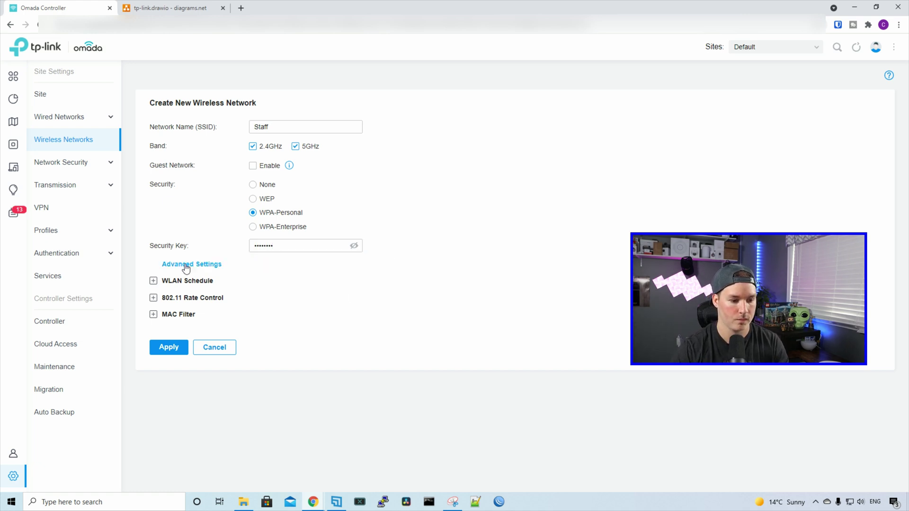
- In Advanced Settings, enable VLAN tagging on the Staff network with VLAN ID 20
{"action": "left_click", "coordinate": [154, 265]}
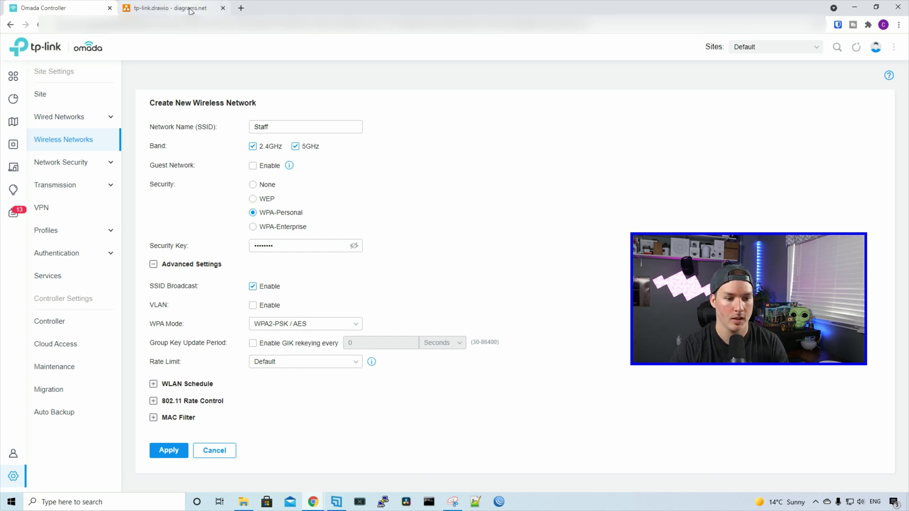
{"action": "left_click", "coordinate": [170, 8]}
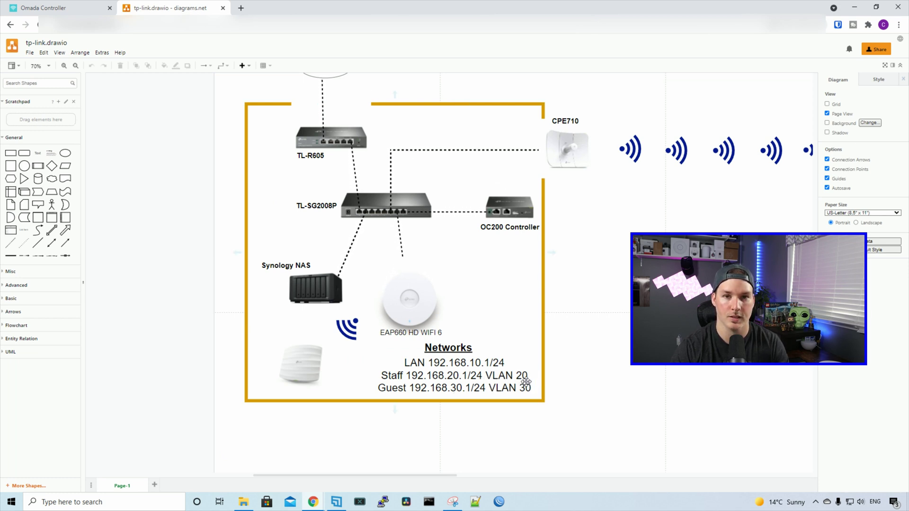
{"action": "left_click", "coordinate": [57, 7]}
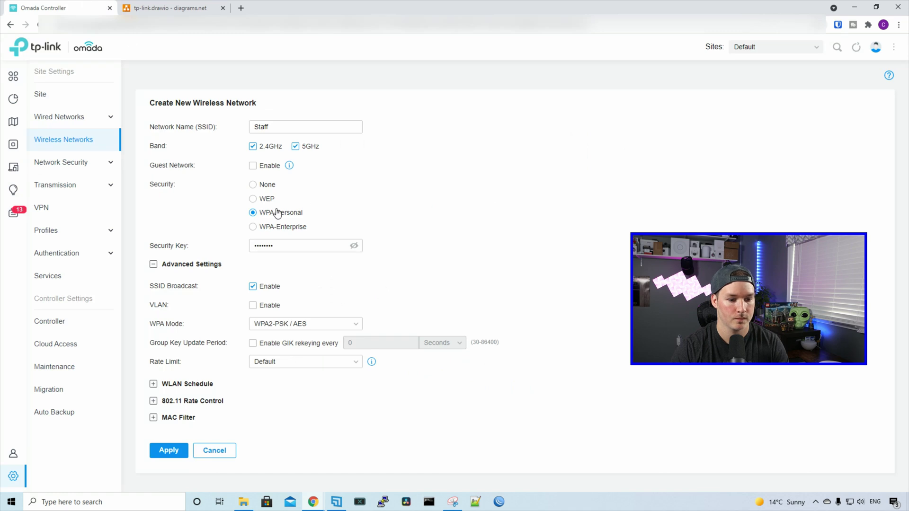
{"action": "left_click", "coordinate": [253, 306]}
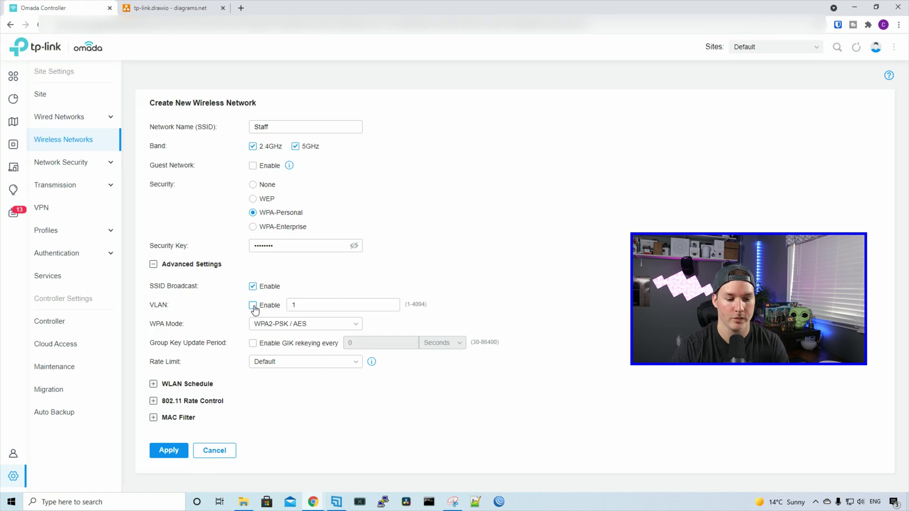
{"action": "left_click", "coordinate": [298, 308]}
{"action": "type", "text": "1"}
{"action": "left_click_drag", "start_coordinate": [300, 306], "coordinate": [292, 308]}
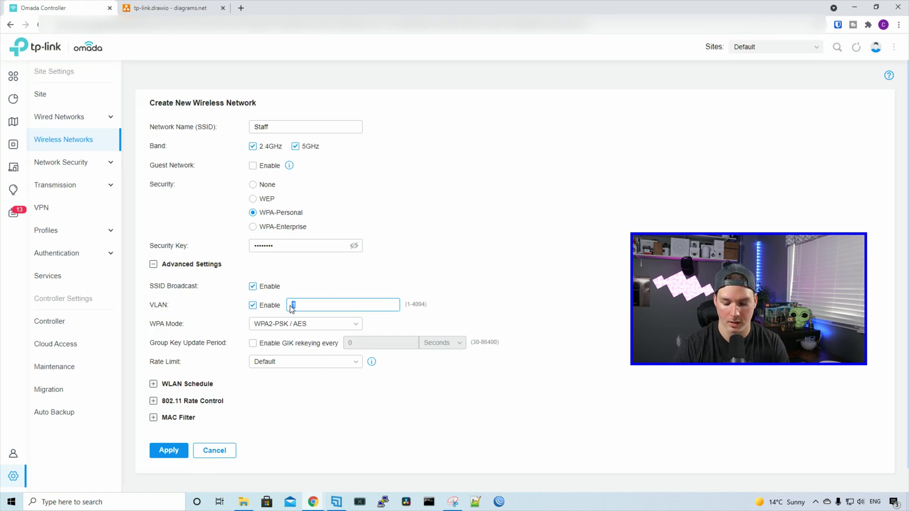
{"action": "type", "text": "20"}
- Leave the WLAN schedule off and save the Staff wireless network
{"action": "scroll", "coordinate": [284, 284], "scroll_direction": "down", "scroll_amount": 1}
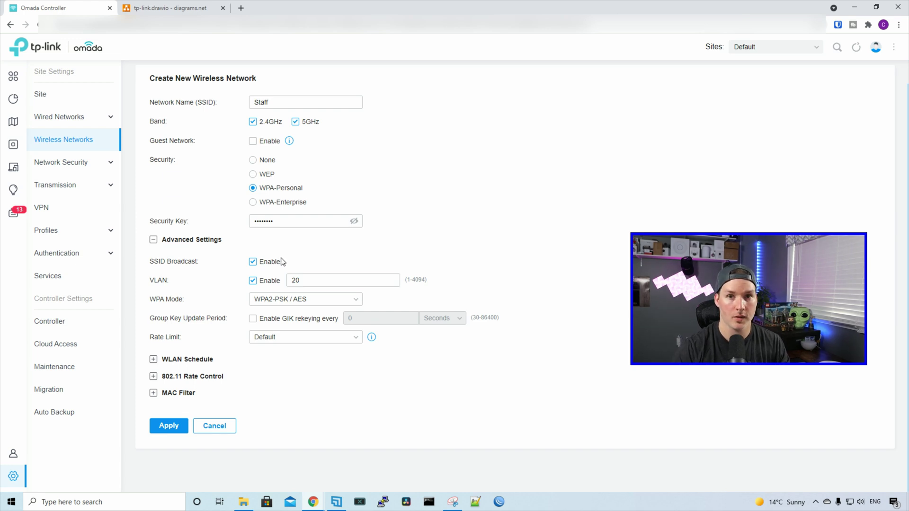
{"action": "left_click", "coordinate": [153, 360]}
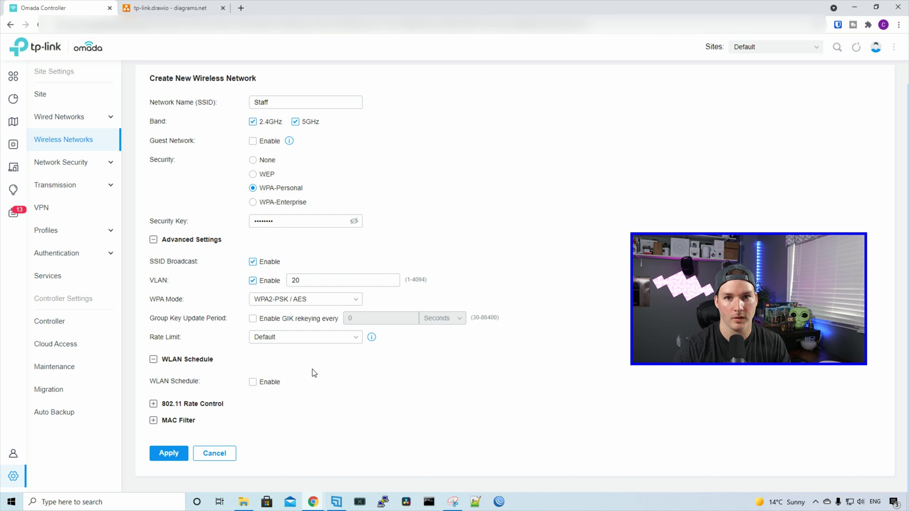
{"action": "left_click", "coordinate": [252, 385]}
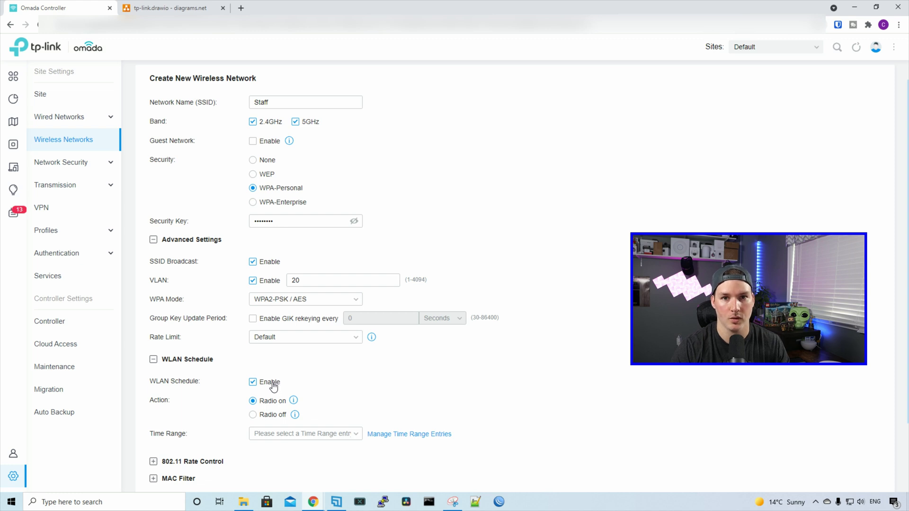
{"action": "left_click", "coordinate": [253, 382]}
{"action": "left_click", "coordinate": [153, 404]}
{"action": "scroll", "coordinate": [157, 379], "scroll_direction": "down", "scroll_amount": 2}
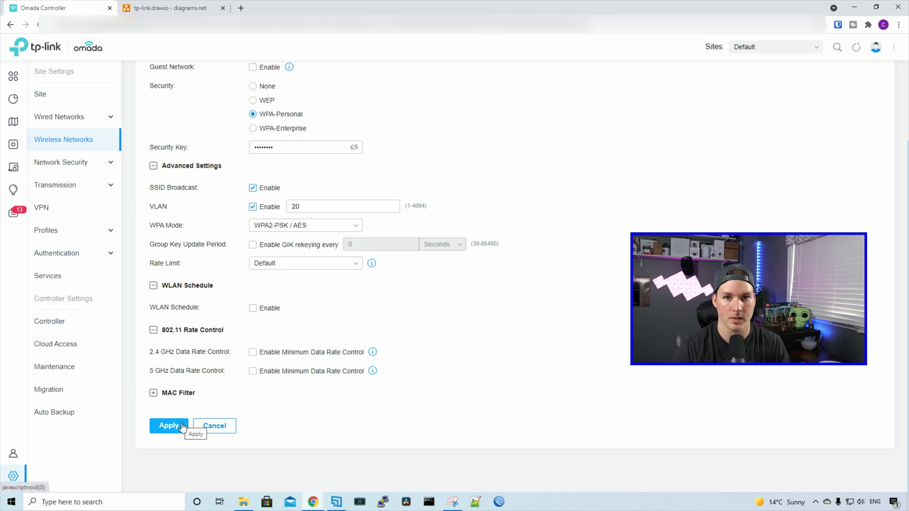
{"action": "left_click", "coordinate": [180, 425]}
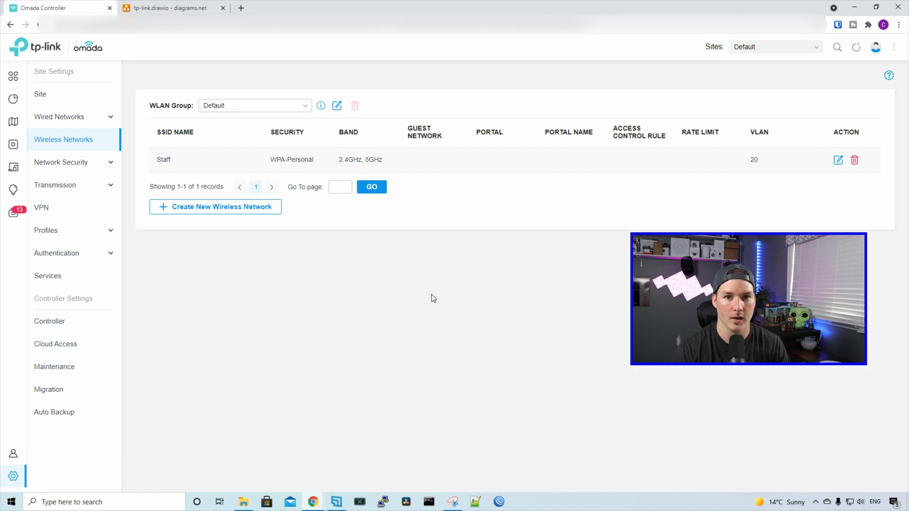
- Start a new network named Guest, flagged as a guest network, with a security key
{"action": "left_click", "coordinate": [238, 216]}
{"action": "type", "text": "G"}
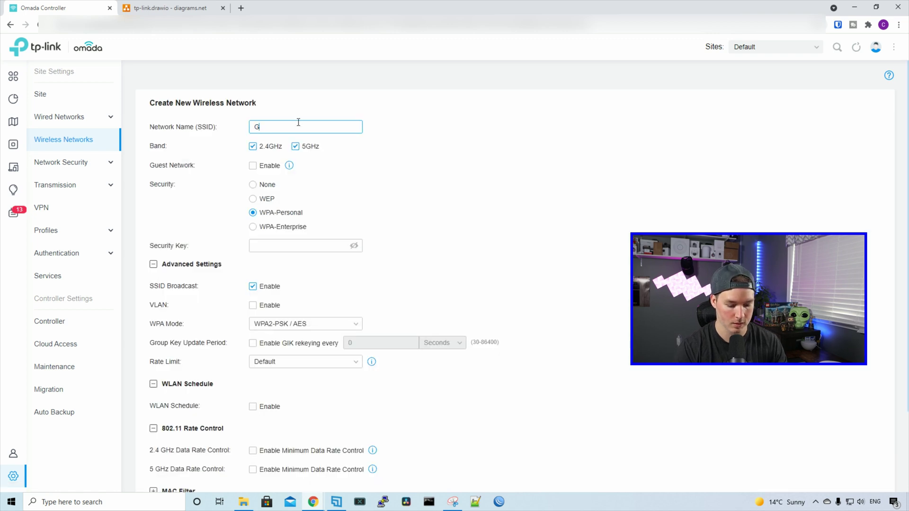
{"action": "type", "text": "uest"}
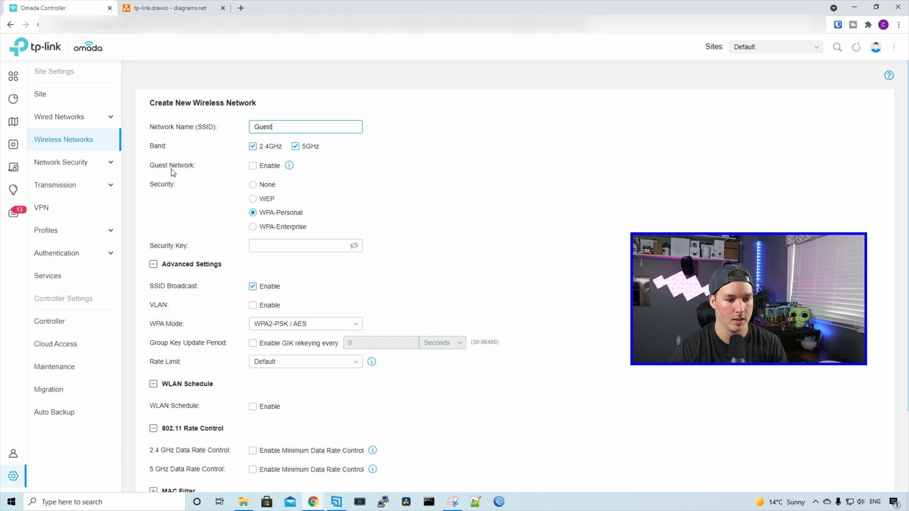
{"action": "left_click", "coordinate": [253, 166]}
{"action": "mouse_move", "coordinate": [291, 170]}
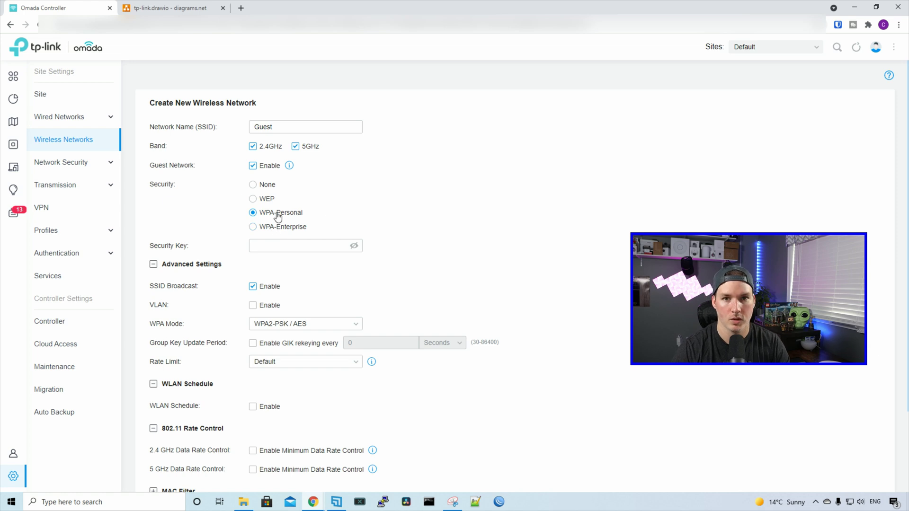
{"action": "left_click", "coordinate": [296, 242]}
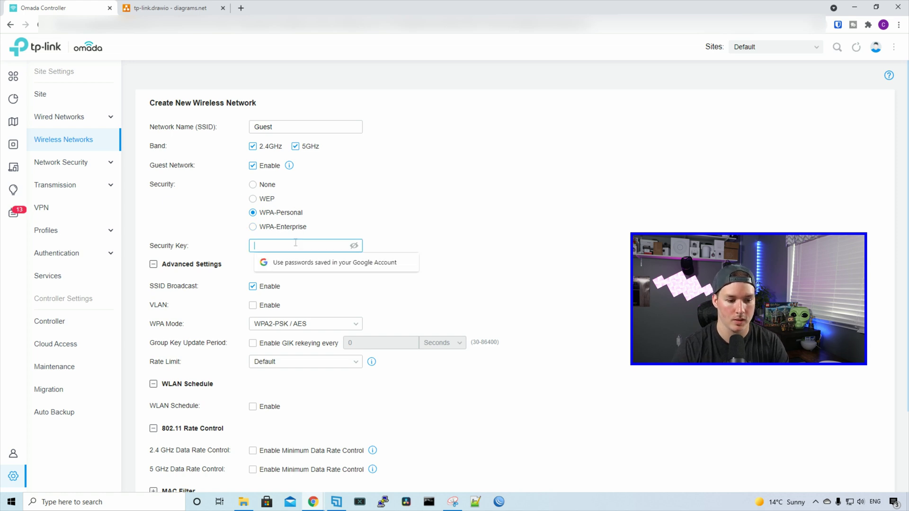
{"action": "type", "text": "••••••••"}
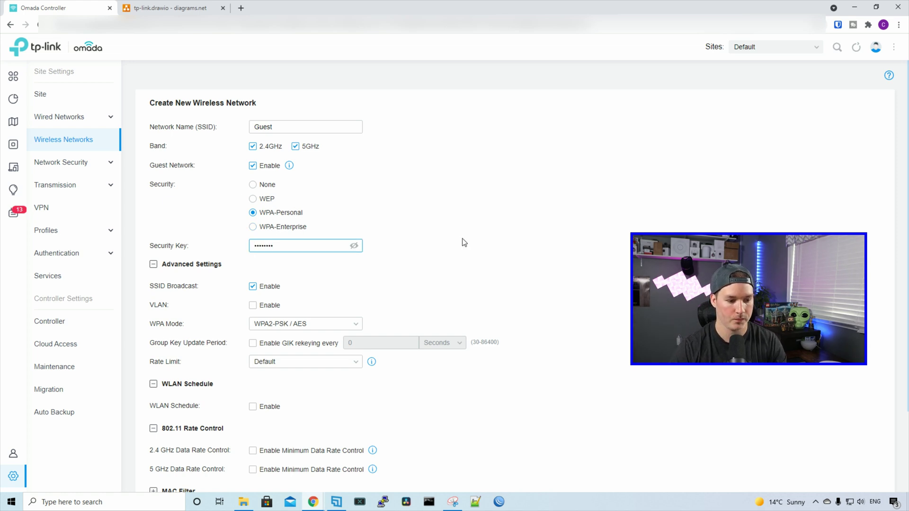
{"action": "left_click", "coordinate": [495, 239]}
- Enable VLAN tagging on the Guest network with VLAN ID 30
{"action": "scroll", "coordinate": [493, 238], "scroll_direction": "down", "scroll_amount": 3}
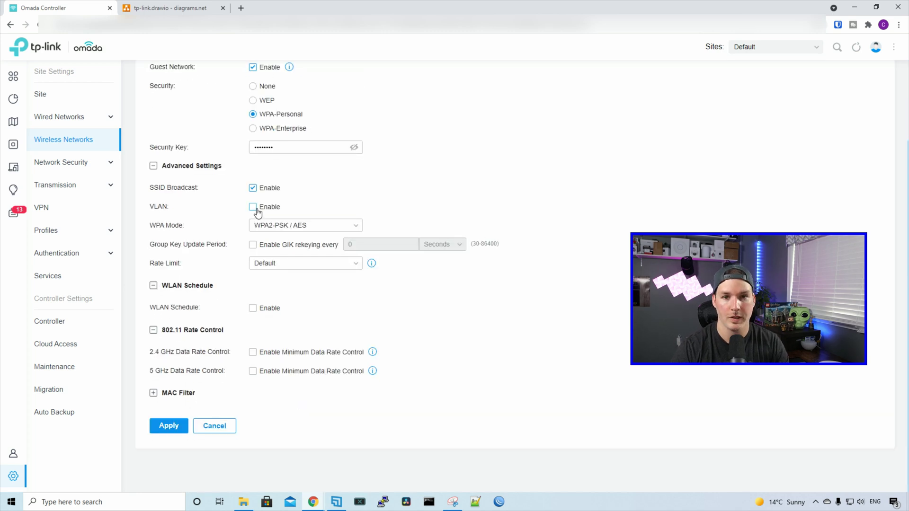
{"action": "left_click", "coordinate": [175, 8]}
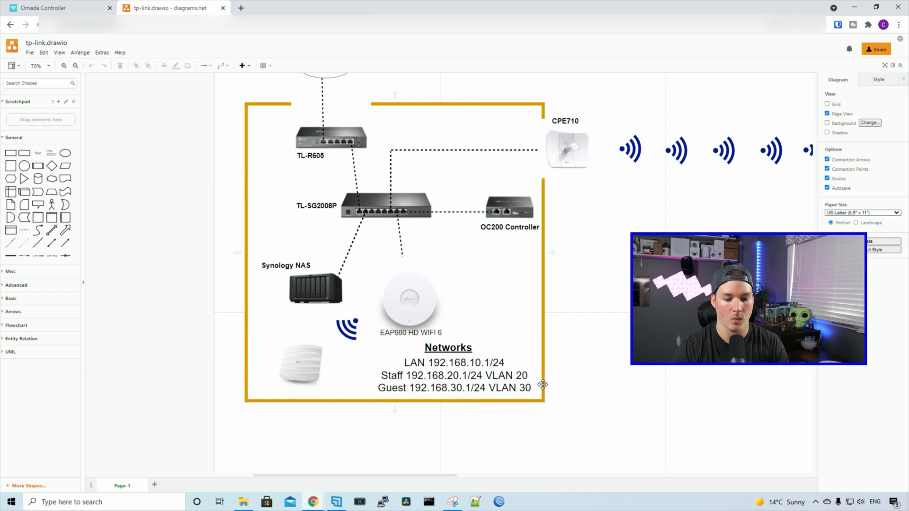
{"action": "left_click", "coordinate": [75, 5]}
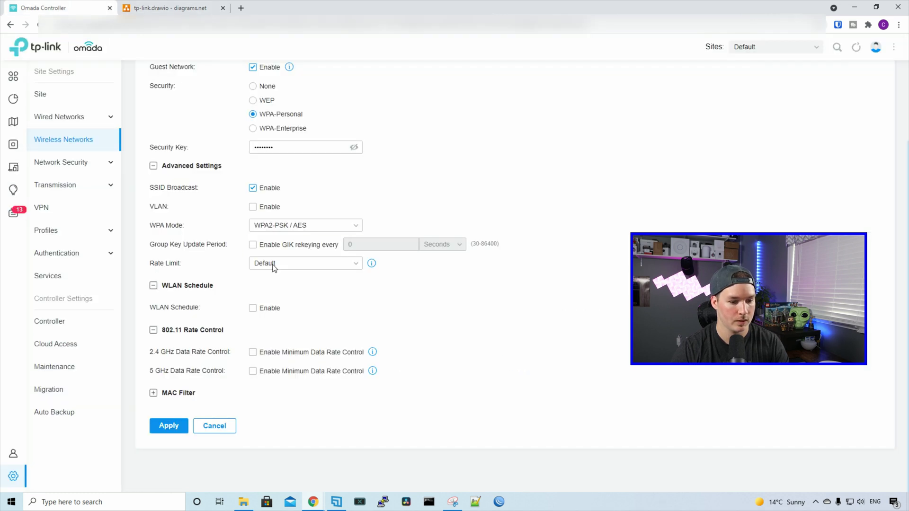
{"action": "left_click", "coordinate": [253, 207]}
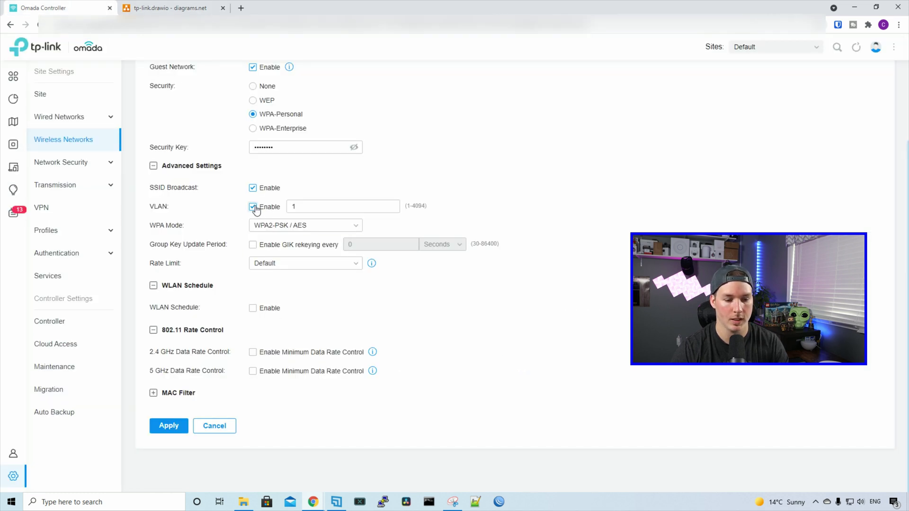
{"action": "type", "text": "30"}
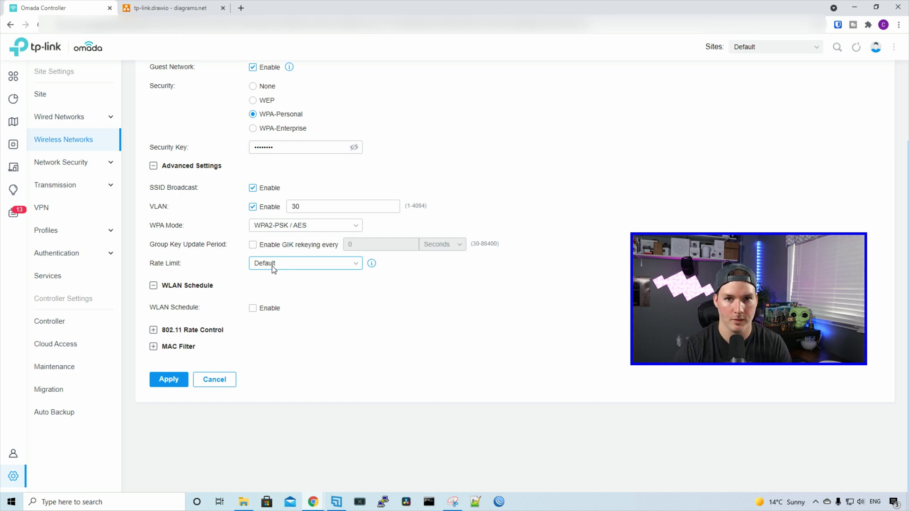
- Create a new rate limit profile named Guest from the Guest network's rate limit options
{"action": "scroll", "coordinate": [282, 284], "scroll_direction": "up", "scroll_amount": 1}
{"action": "left_click", "coordinate": [290, 313]}
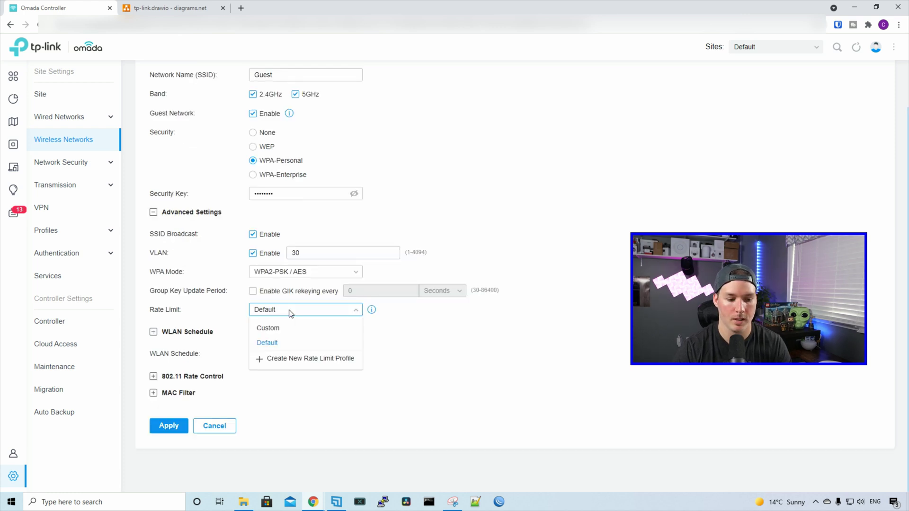
{"action": "left_click", "coordinate": [297, 364]}
{"action": "left_click", "coordinate": [426, 208]}
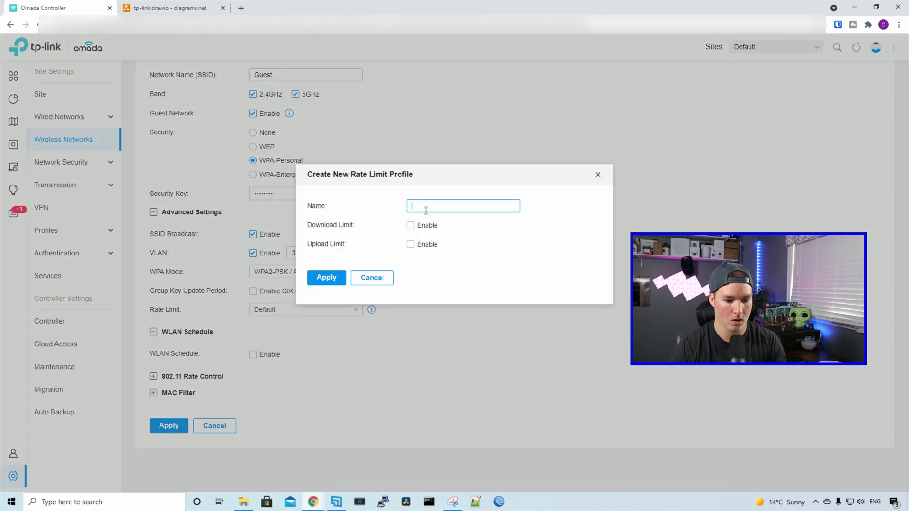
{"action": "type", "text": "Guest"}
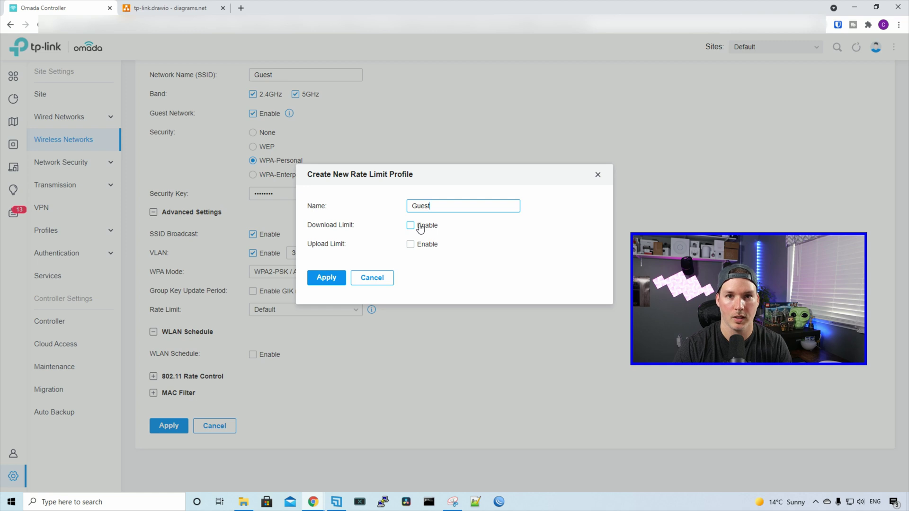
- Limit download to 10 Mbps and upload to 2 Mbps, then save the profile
{"action": "left_click", "coordinate": [410, 225]}
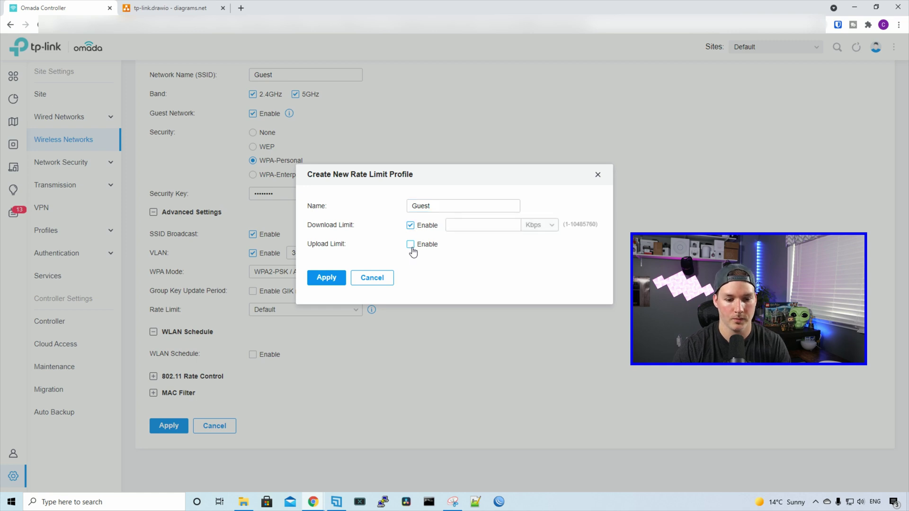
{"action": "left_click", "coordinate": [410, 244]}
{"action": "left_click", "coordinate": [500, 226]}
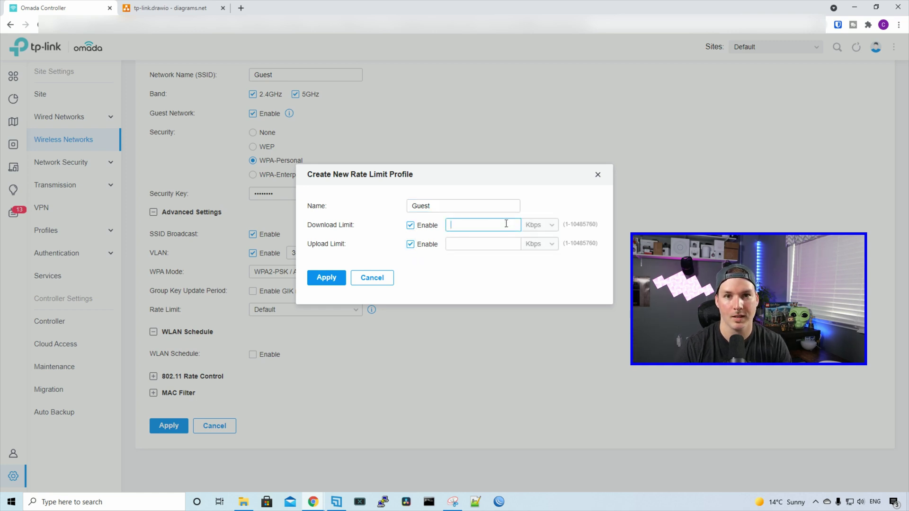
{"action": "type", "text": "10"}
{"action": "left_click", "coordinate": [548, 226]}
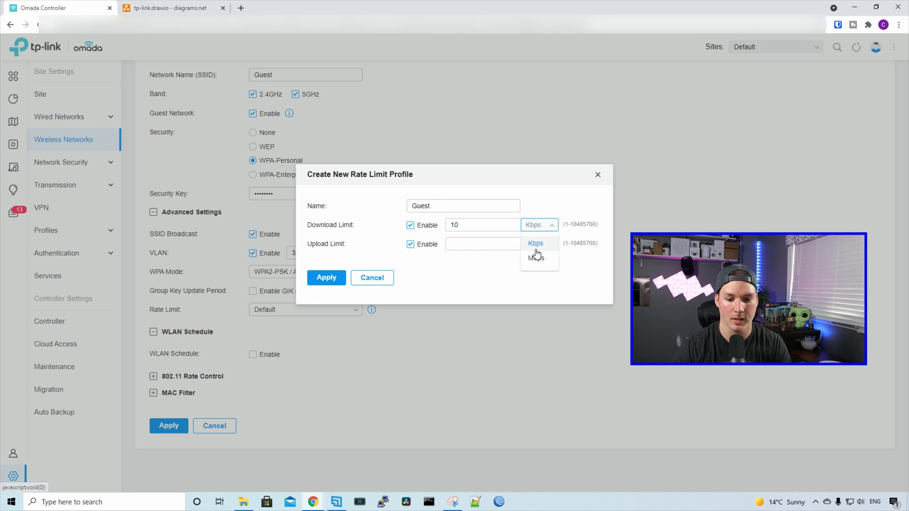
{"action": "left_click", "coordinate": [535, 260]}
{"action": "left_click", "coordinate": [483, 246]}
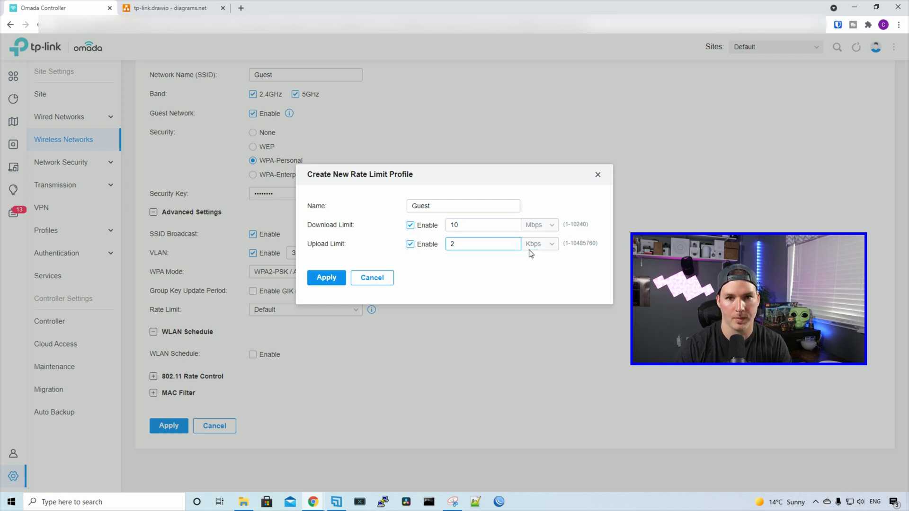
{"action": "left_click", "coordinate": [540, 245]}
{"action": "left_click", "coordinate": [534, 281]}
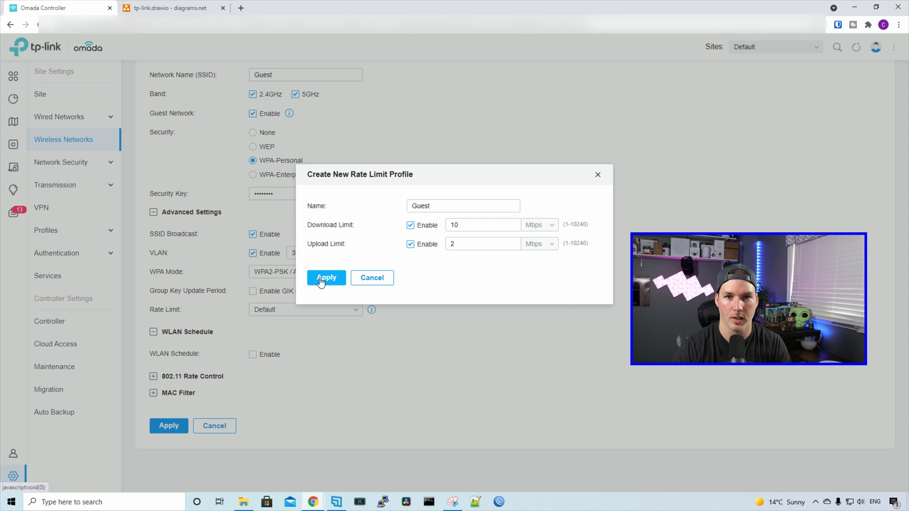
{"action": "left_click", "coordinate": [321, 279]}
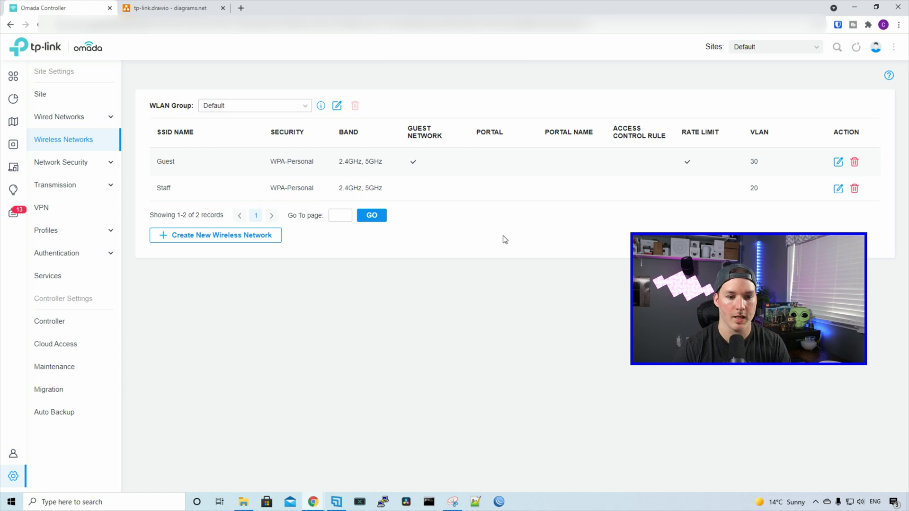
- Review the Wireless Networks table, then go to the Authentication settings
{"action": "double_click", "coordinate": [409, 128]}
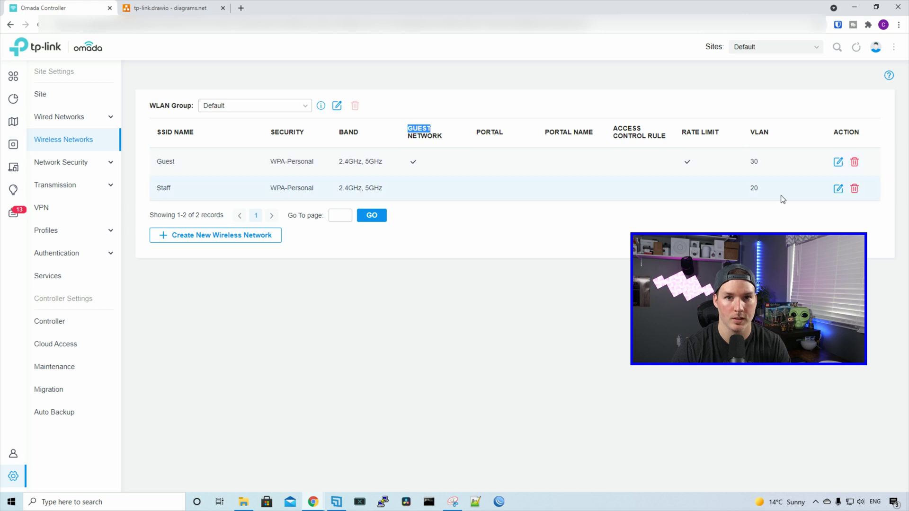
{"action": "left_click", "coordinate": [454, 327]}
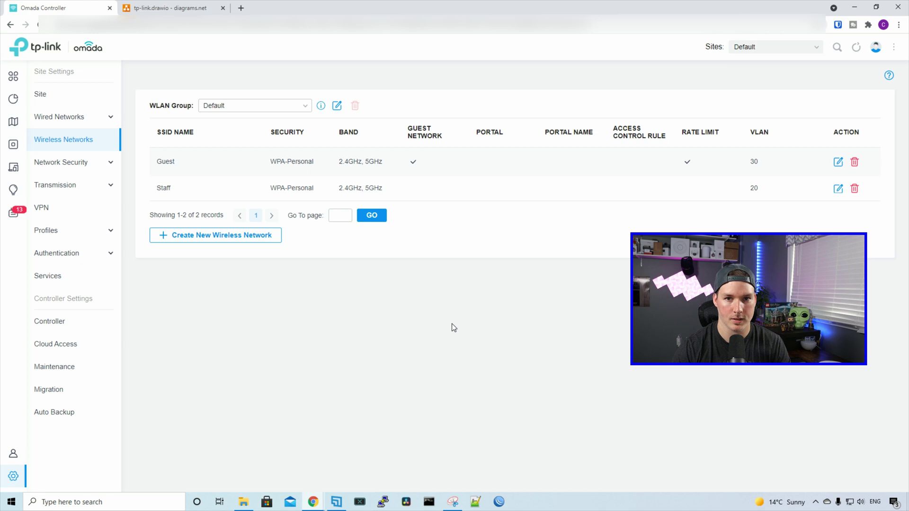
{"action": "left_click", "coordinate": [101, 259]}
- Create a portal named Guest, switch it on, and attach it to the Guest SSID
{"action": "left_click", "coordinate": [71, 278]}
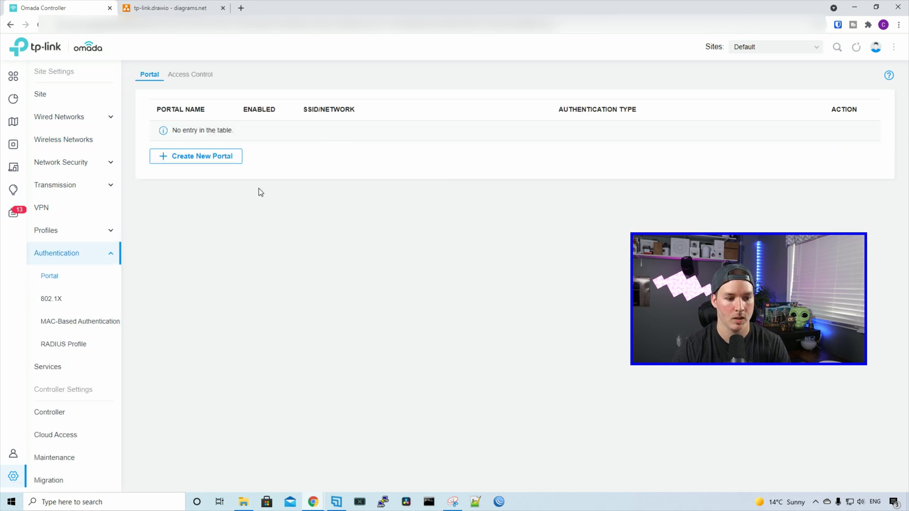
{"action": "left_click", "coordinate": [202, 156]}
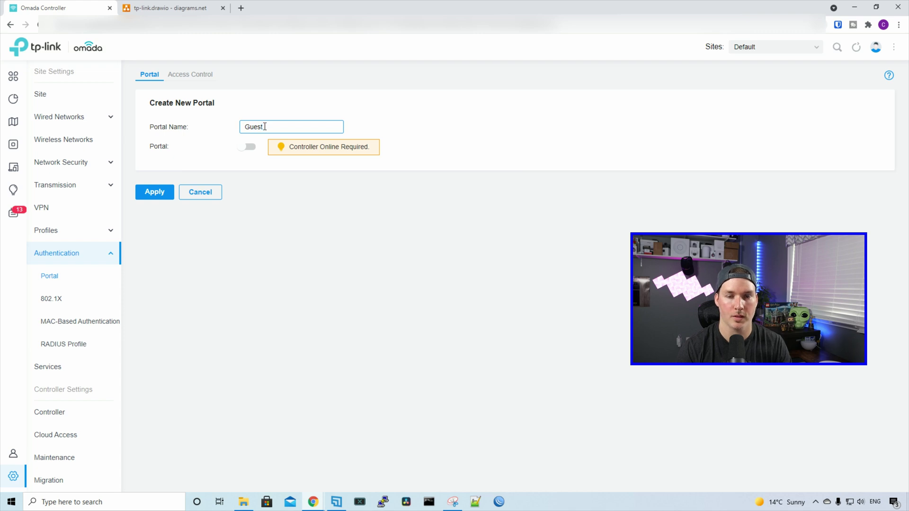
{"action": "left_click", "coordinate": [249, 147]}
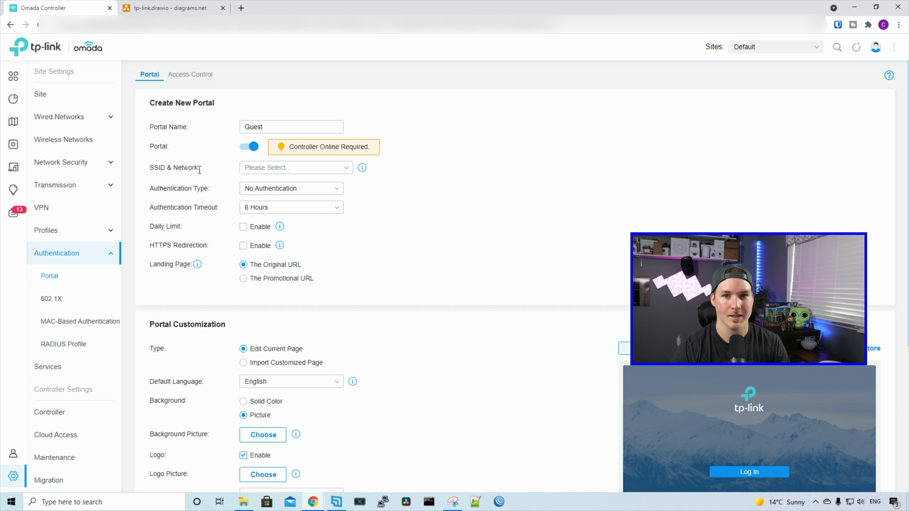
{"action": "left_click", "coordinate": [346, 171]}
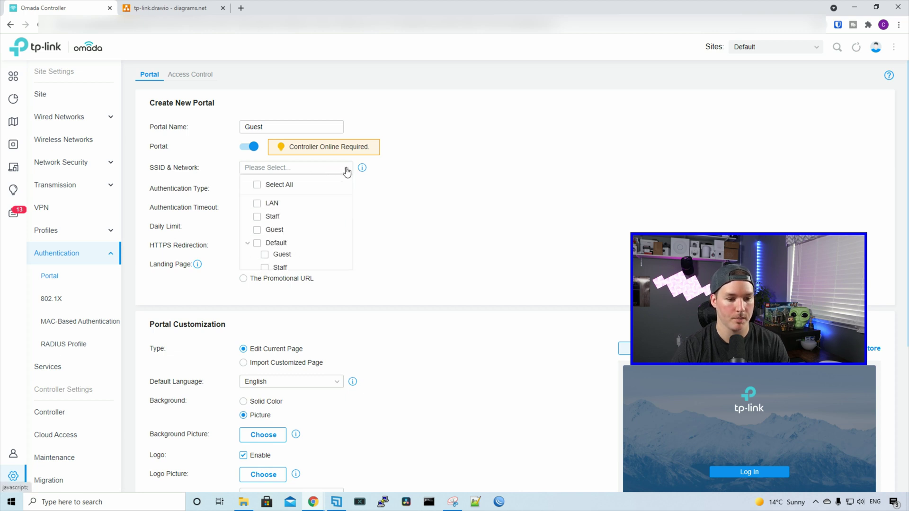
{"action": "left_click", "coordinate": [257, 230]}
{"action": "scroll", "coordinate": [233, 148], "scroll_direction": "down", "scroll_amount": 1}
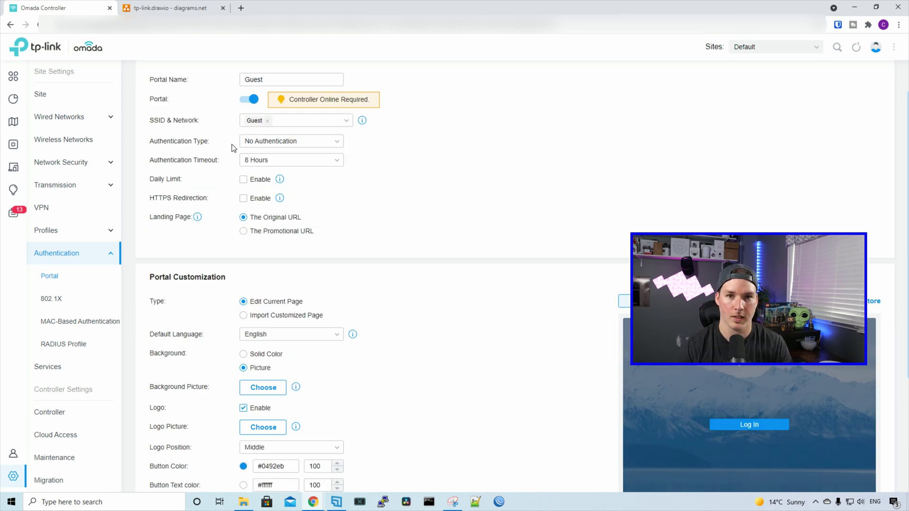
{"action": "left_click", "coordinate": [259, 144]}
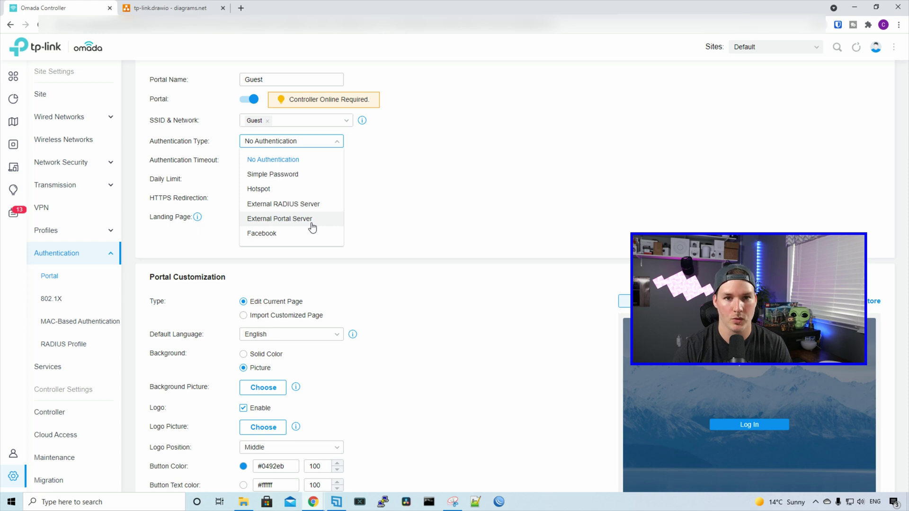
- Set the Guest portal to Simple Password authentication with a portal password and review customization
{"action": "left_click", "coordinate": [304, 175]}
{"action": "left_click", "coordinate": [275, 162]}
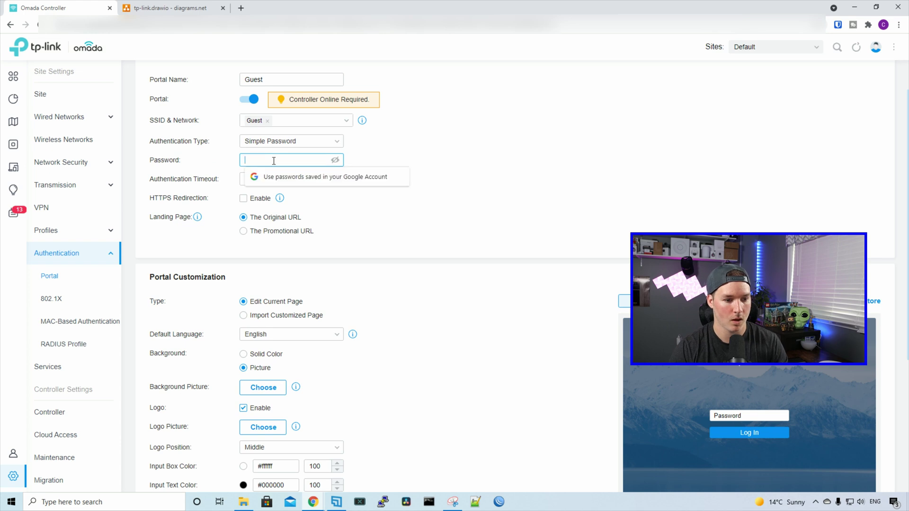
{"action": "type", "text": "123"}
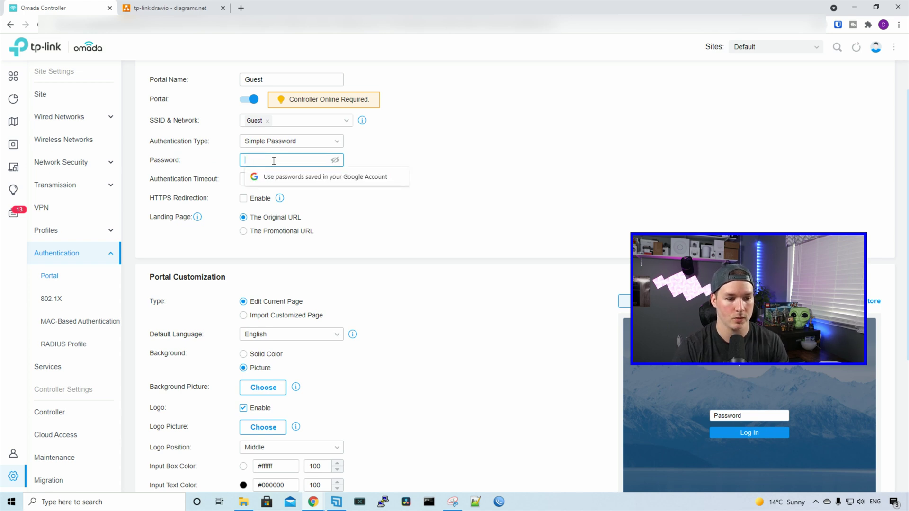
{"action": "type", "text": "45678"}
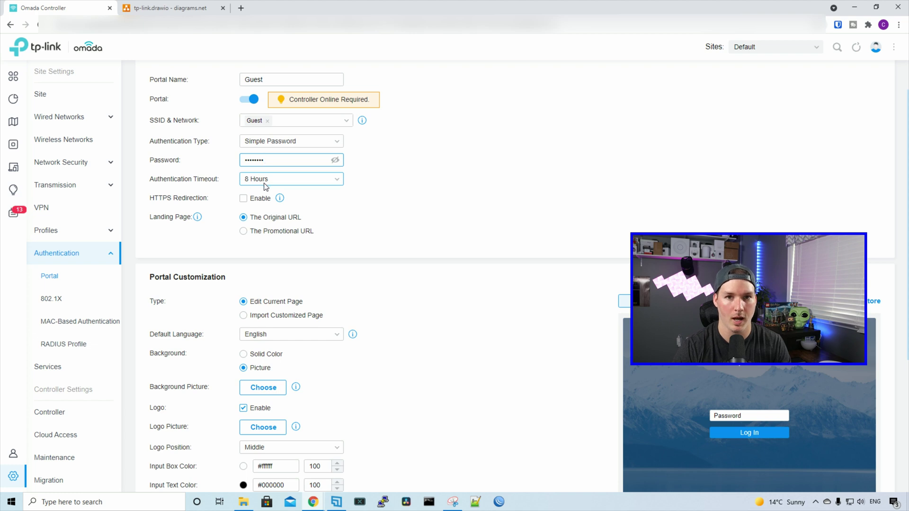
{"action": "scroll", "coordinate": [308, 170], "scroll_direction": "down", "scroll_amount": 2}
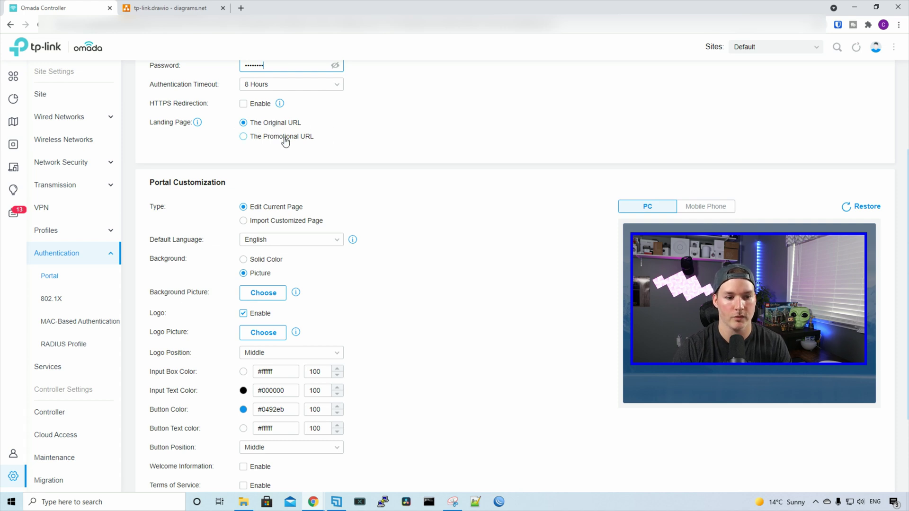
{"action": "scroll", "coordinate": [560, 206], "scroll_direction": "down", "scroll_amount": 1}
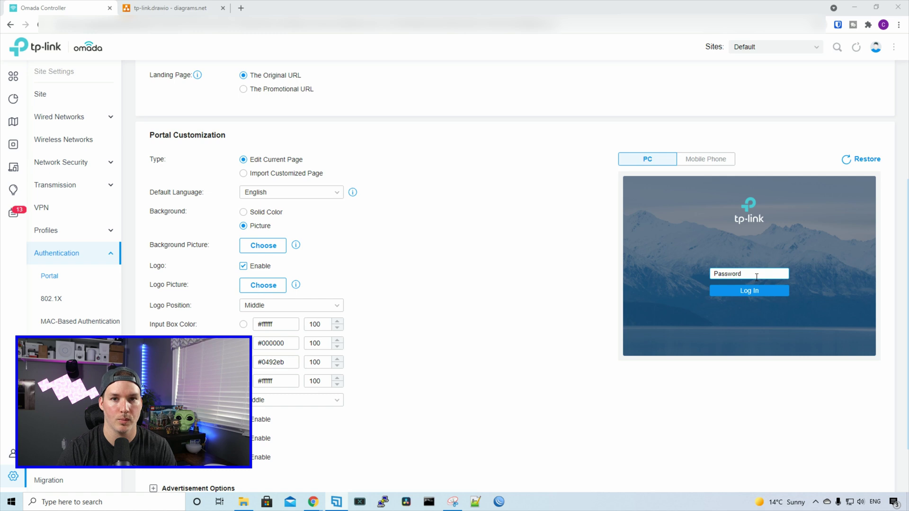
{"action": "scroll", "coordinate": [423, 320], "scroll_direction": "down", "scroll_amount": 2}
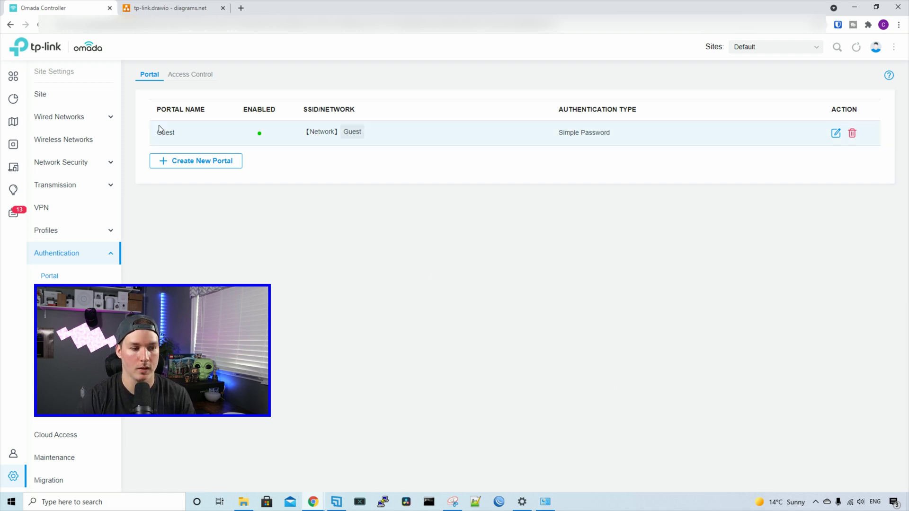
- Edit the Guest wireless network to set Security to None and save it
{"action": "left_click", "coordinate": [67, 141]}
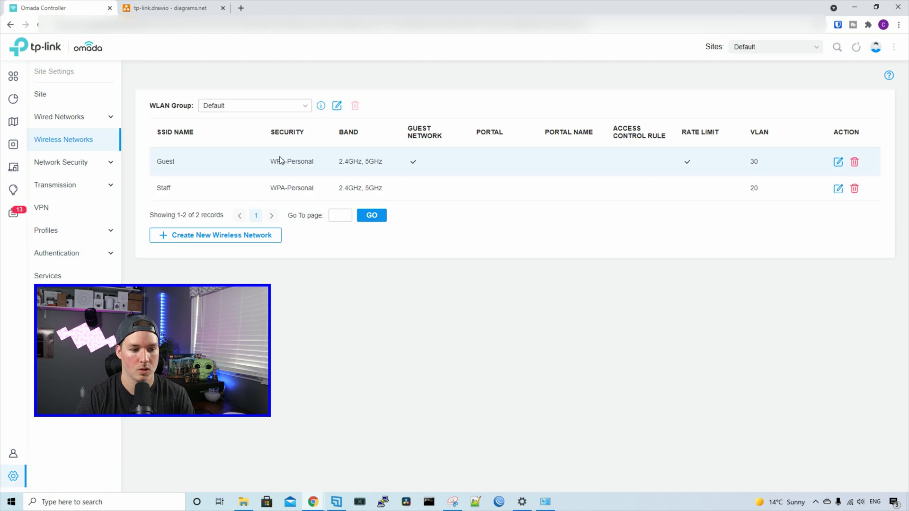
{"action": "left_click", "coordinate": [839, 162]}
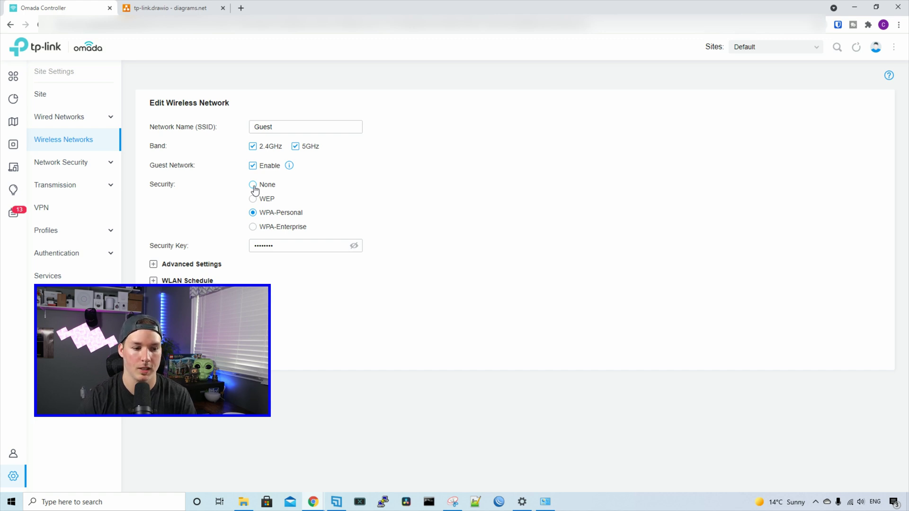
{"action": "left_click", "coordinate": [253, 186]}
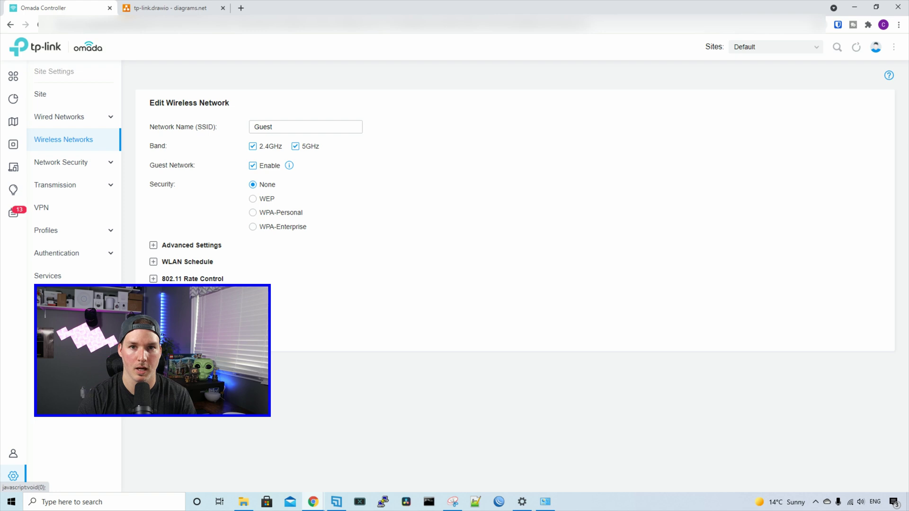
{"action": "left_click", "coordinate": [164, 308]}
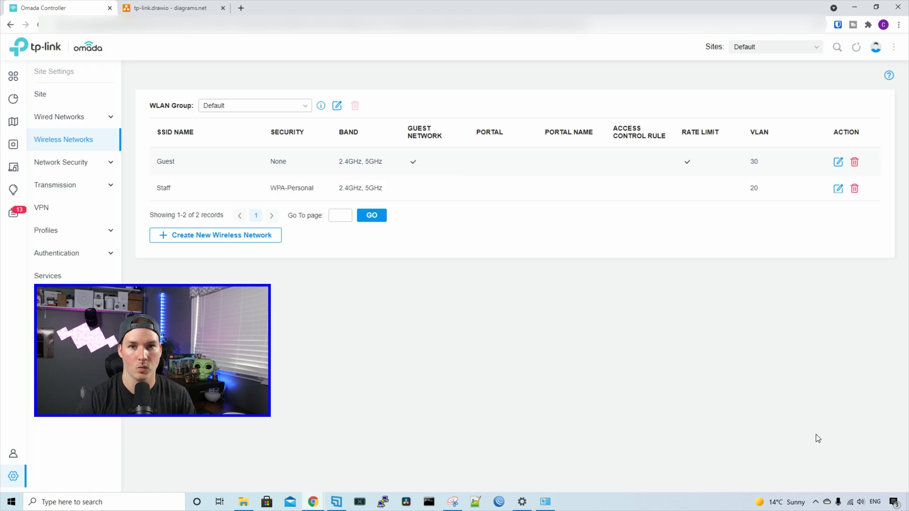
- Connect to the Guest Wi-Fi and log in to its captive portal with the password
{"action": "left_click", "coordinate": [851, 502]}
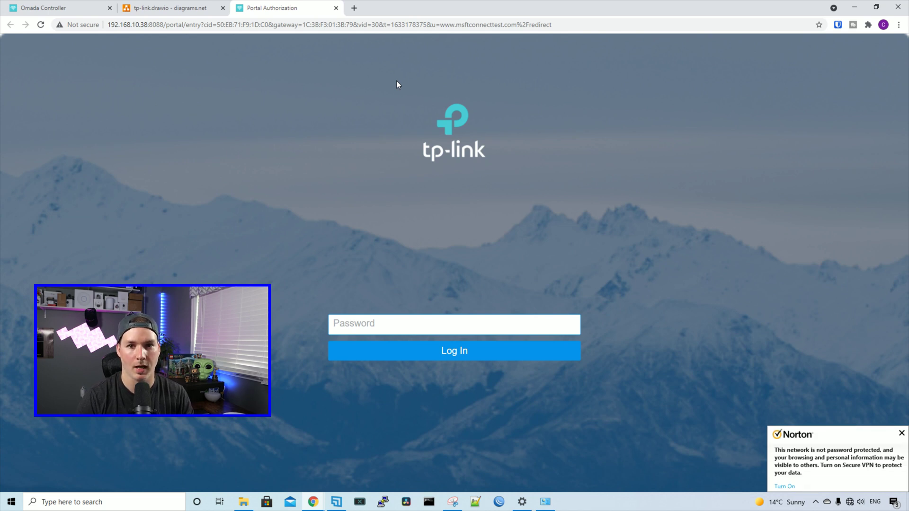
{"action": "left_click", "coordinate": [378, 320]}
{"action": "type", "text": "••"}
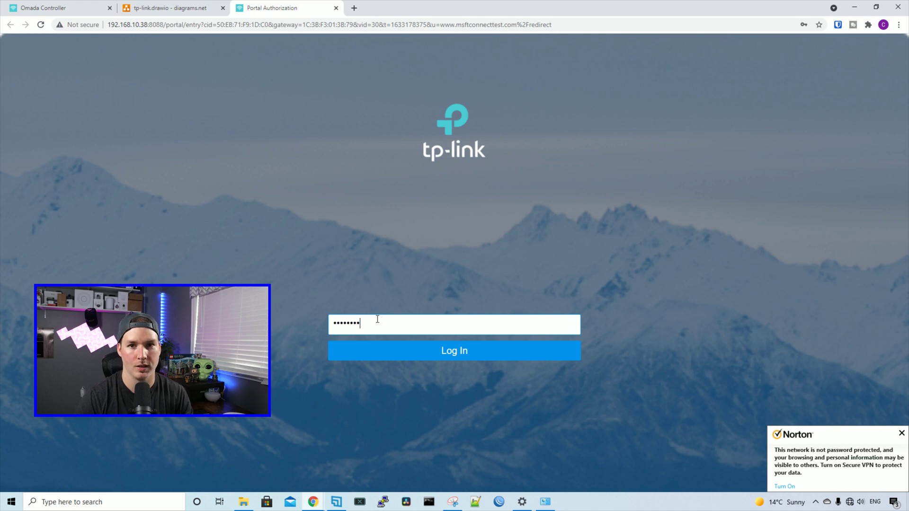
{"action": "left_click", "coordinate": [458, 361]}
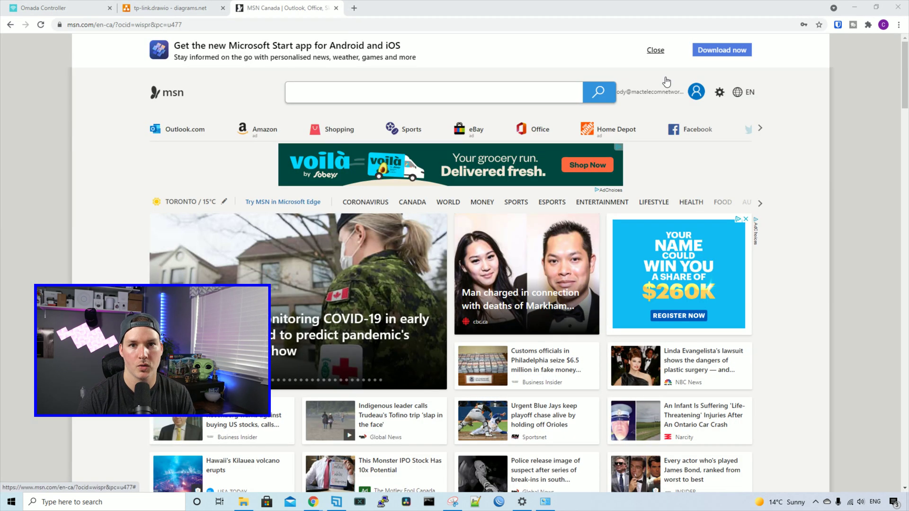
- Run ping google.ca in Command Prompt and stop it after 3 replies with 0% loss
{"action": "left_click", "coordinate": [429, 502]}
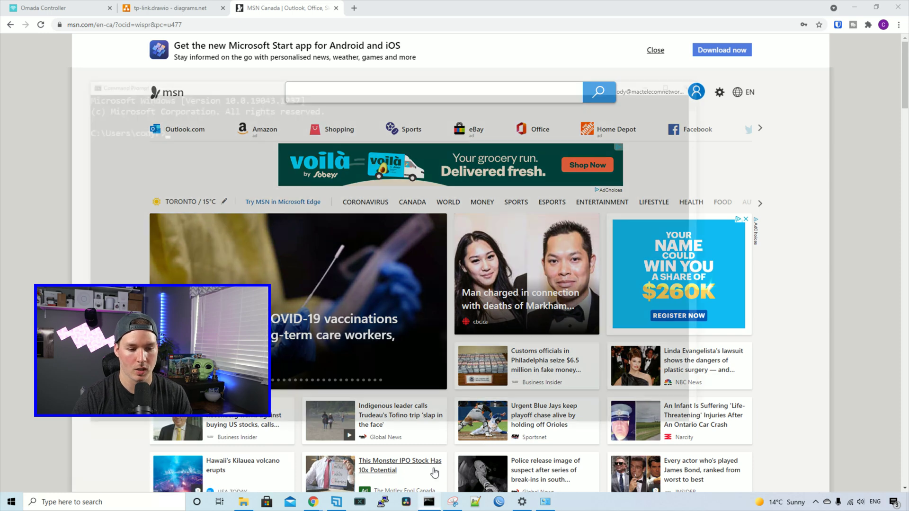
{"action": "type", "text": "ping google.ca"}
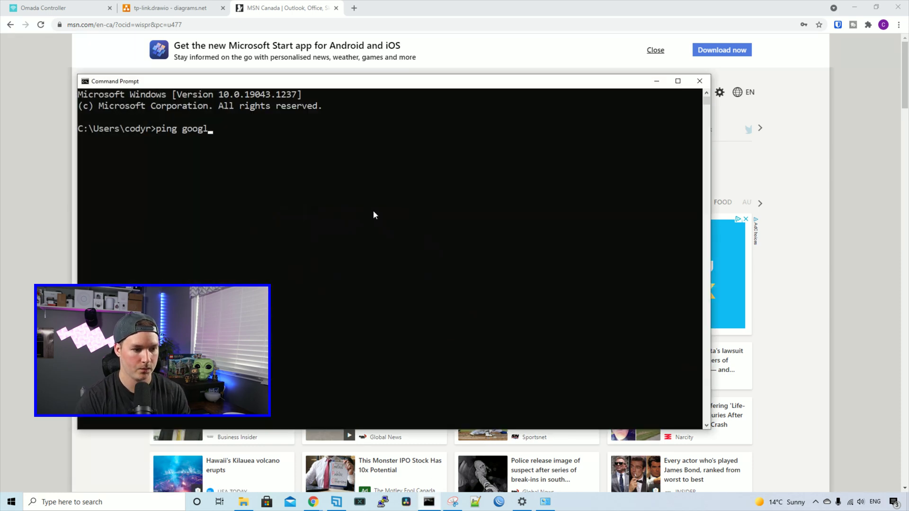
{"action": "key", "text": "Return"}
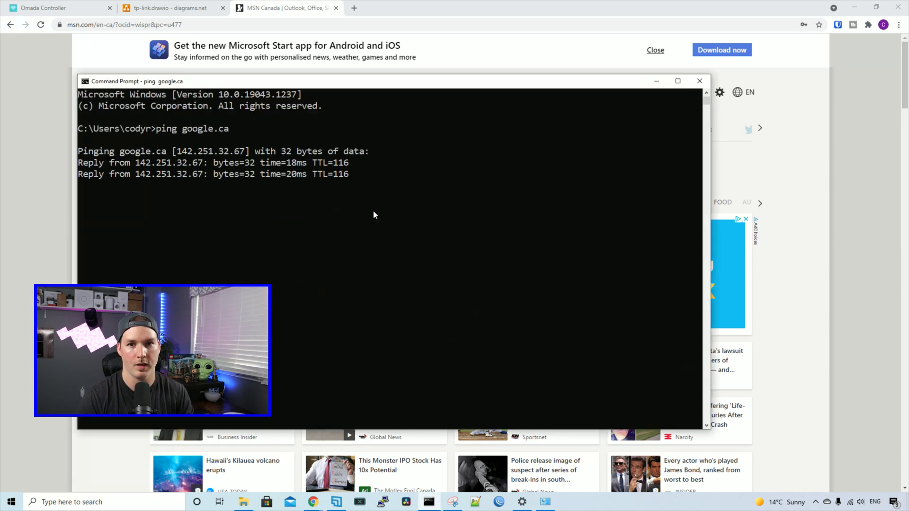
{"action": "key", "text": "ctrl+c"}
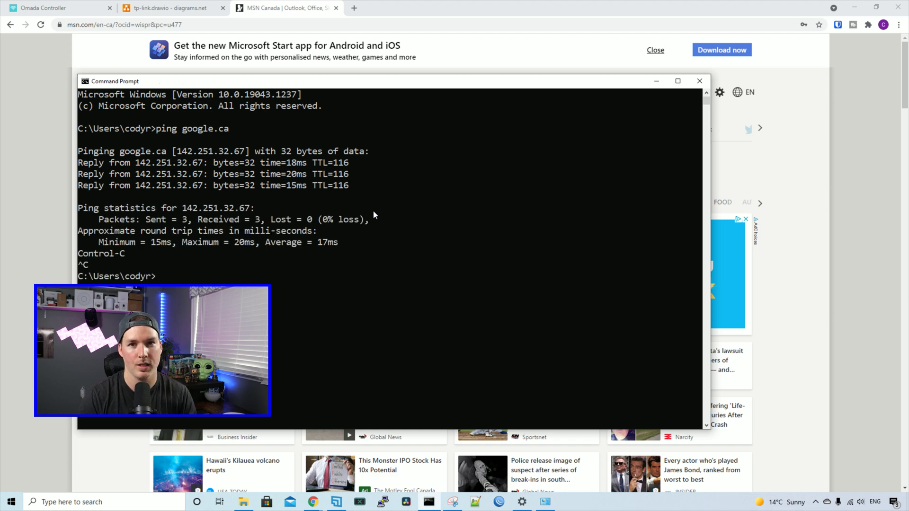